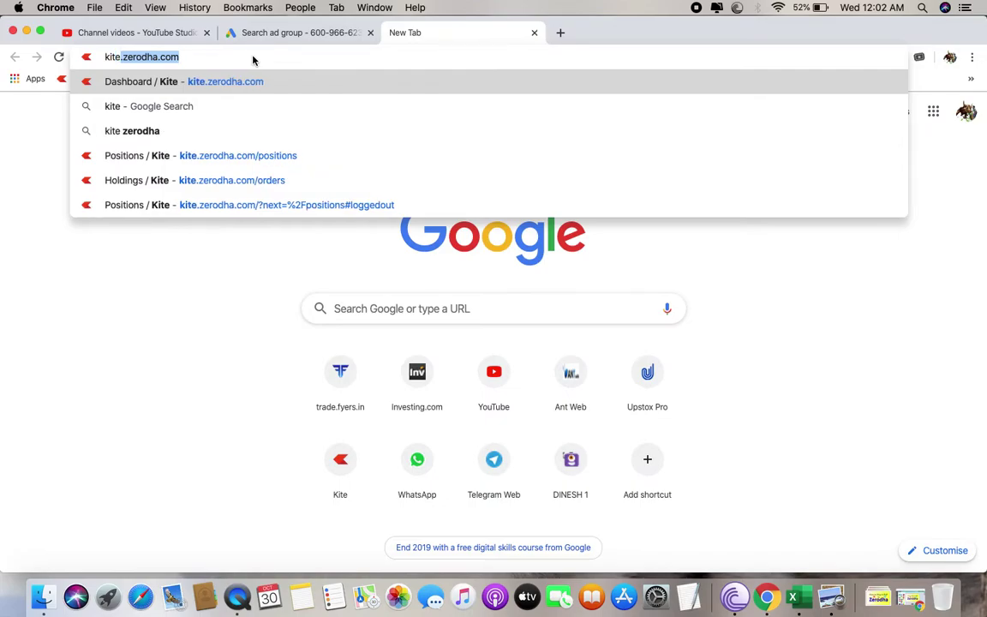
Step: Open kite.zerodha.com, search for "yes" and add the NSE-listed YESBANK stock to the watchlist
{"action": "key", "text": "Return"}
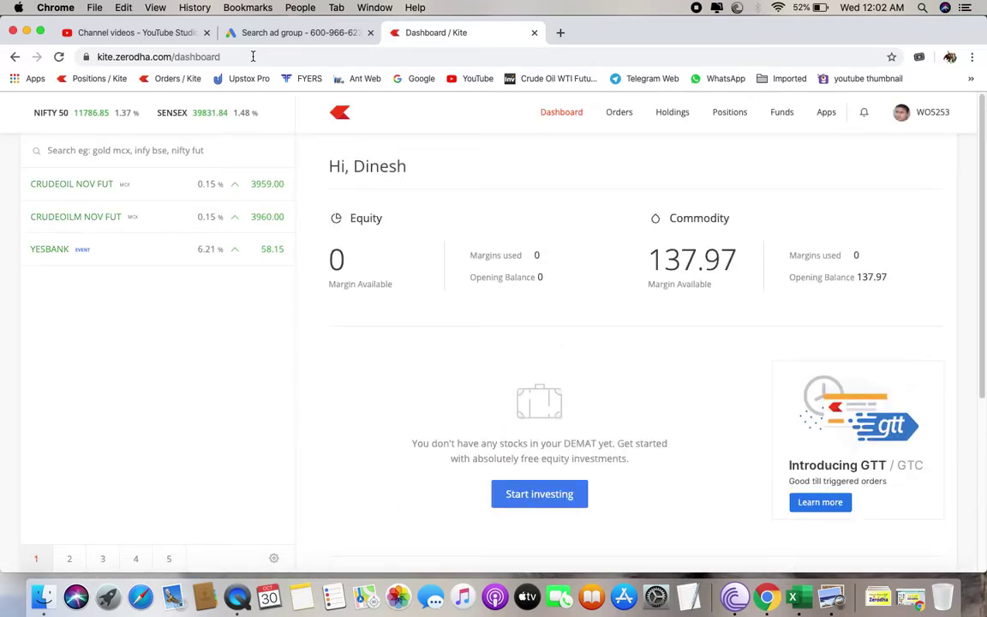
{"action": "left_click", "coordinate": [129, 141]}
{"action": "type", "text": "yes"}
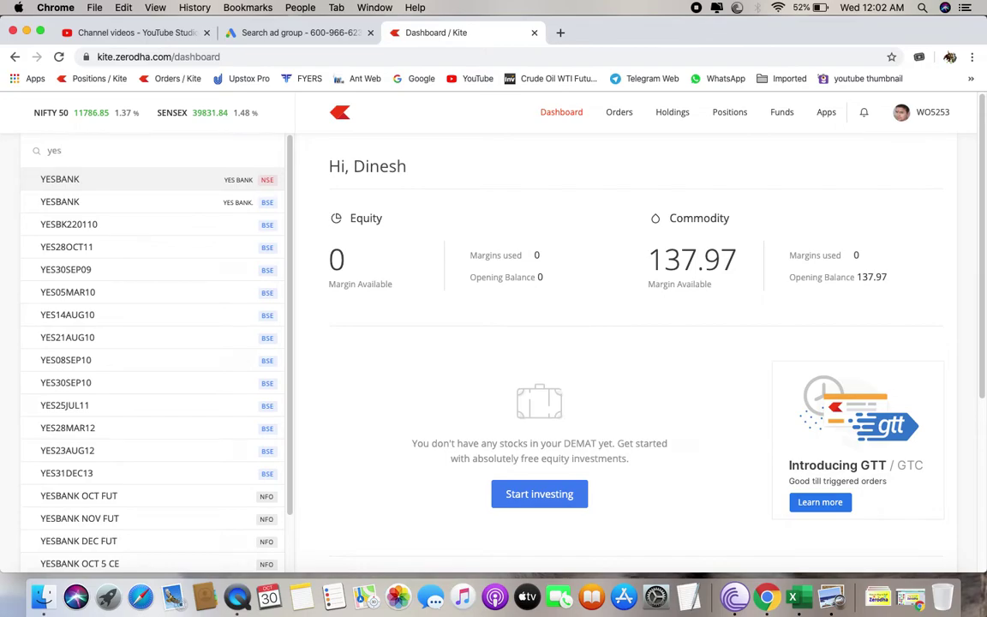
{"action": "mouse_move", "coordinate": [210, 179]}
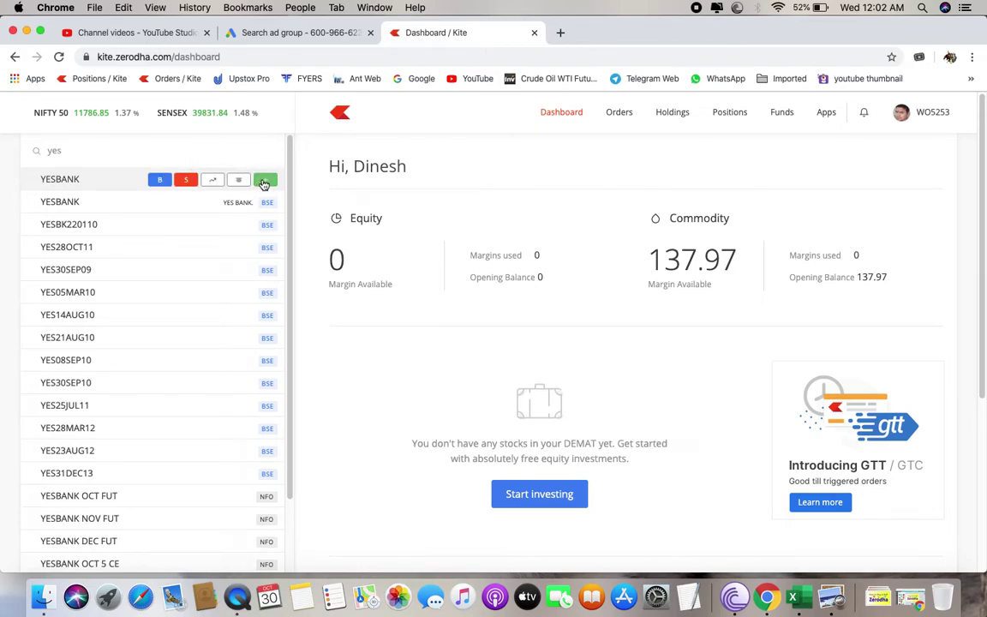
{"action": "left_click", "coordinate": [264, 183]}
{"action": "left_click", "coordinate": [440, 172]}
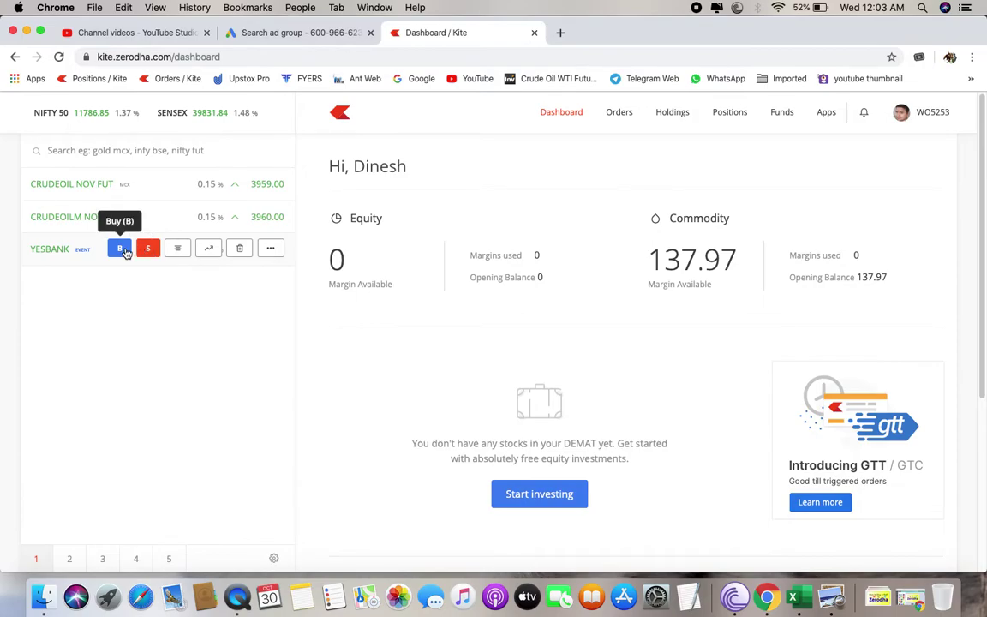
Step: Open a buy order for YESBANK from the watchlist and move the order form up beside the search box
{"action": "left_click", "coordinate": [120, 250]}
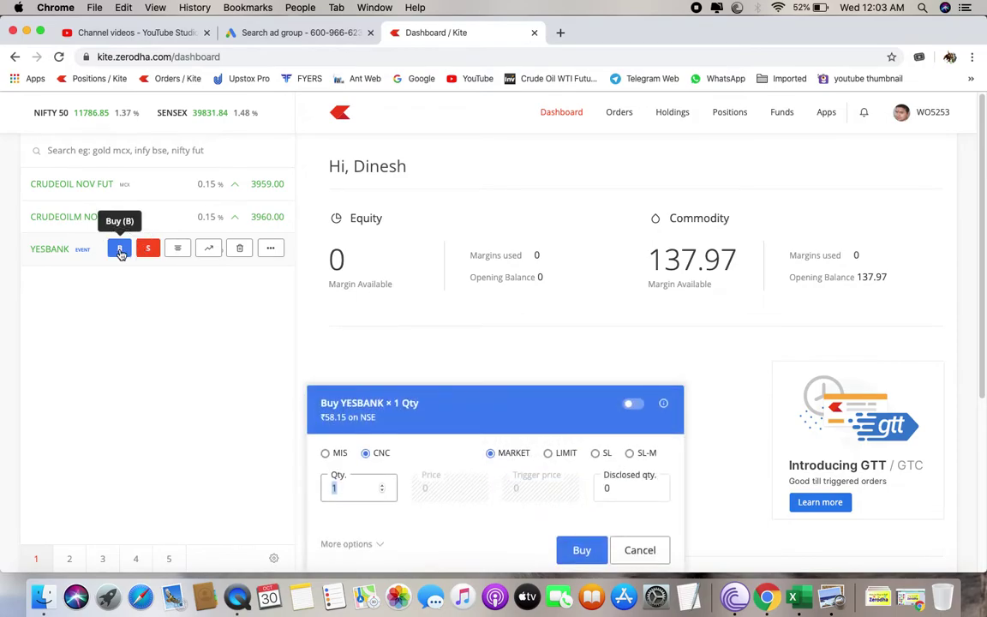
{"action": "left_click_drag", "start_coordinate": [501, 423], "coordinate": [514, 173]}
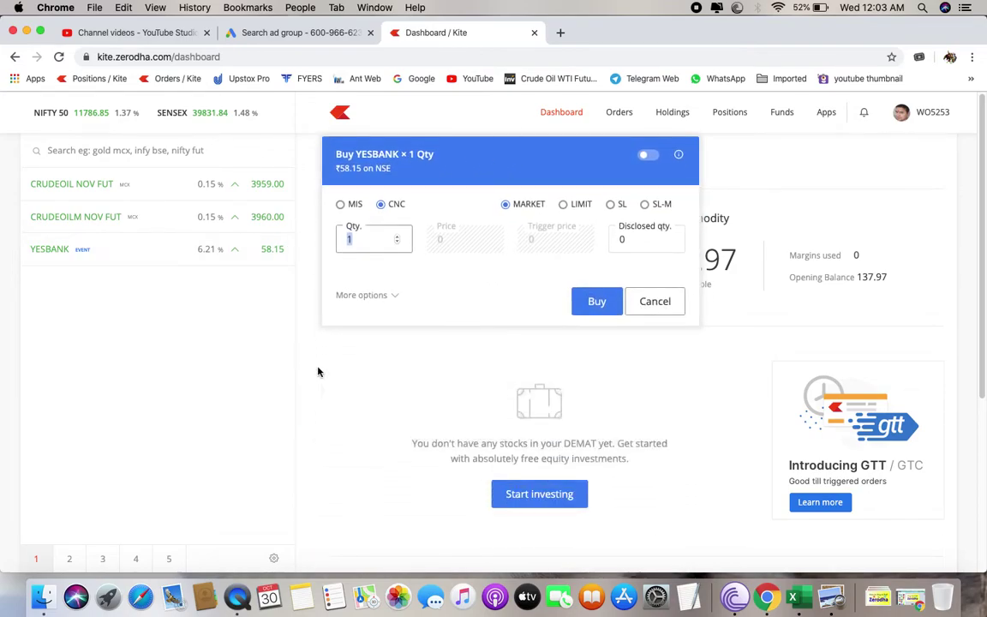
{"action": "left_click_drag", "start_coordinate": [436, 174], "coordinate": [317, 166]}
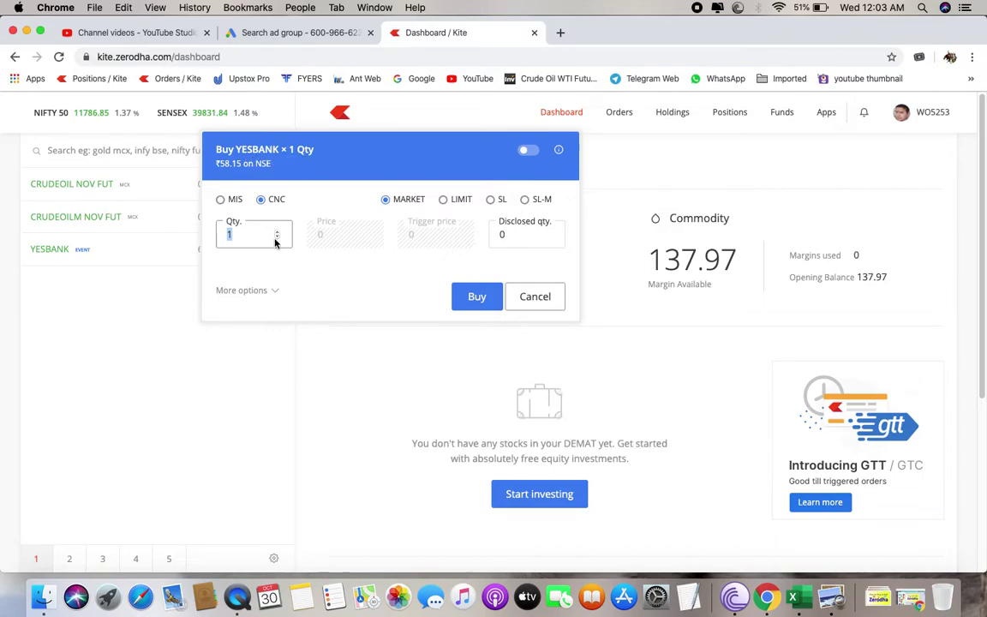
Step: Set the YESBANK buy order to a quantity of 1 with the MIS product type, keeping it a MARKET order
{"action": "type", "text": "5"}
{"action": "left_click", "coordinate": [257, 234]}
{"action": "key", "text": "BackSpace"}
{"action": "type", "text": "1"}
{"action": "left_click", "coordinate": [230, 207]}
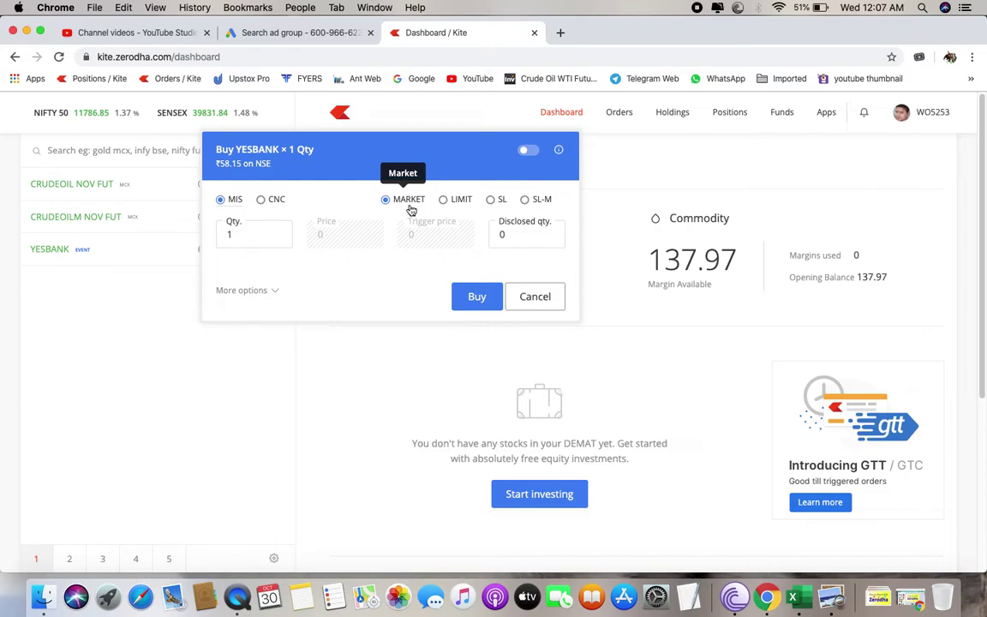
{"action": "double_click", "coordinate": [230, 234]}
{"action": "left_click", "coordinate": [474, 299]}
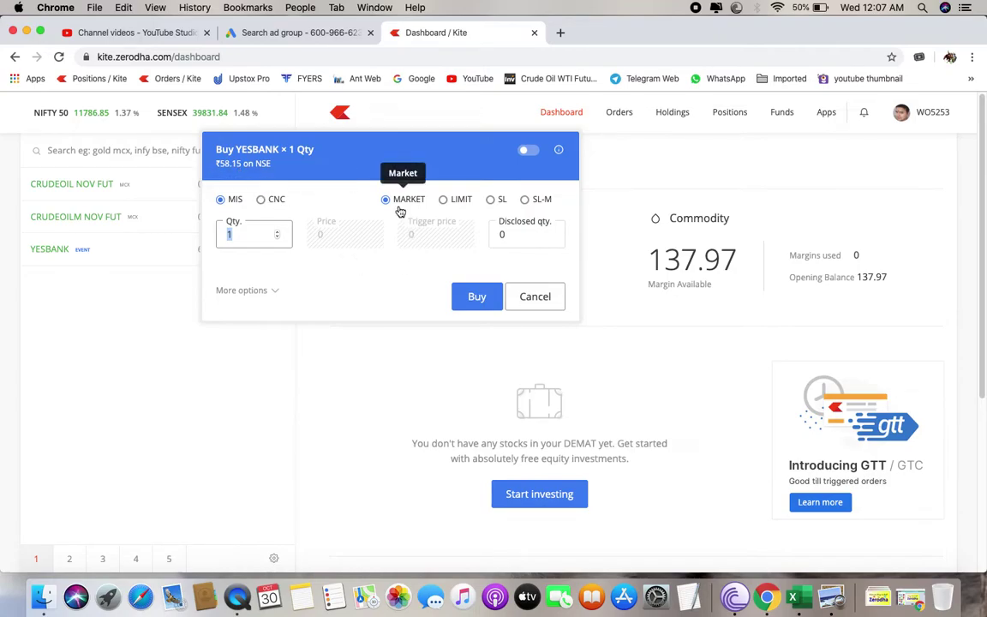
{"action": "left_click", "coordinate": [250, 235]}
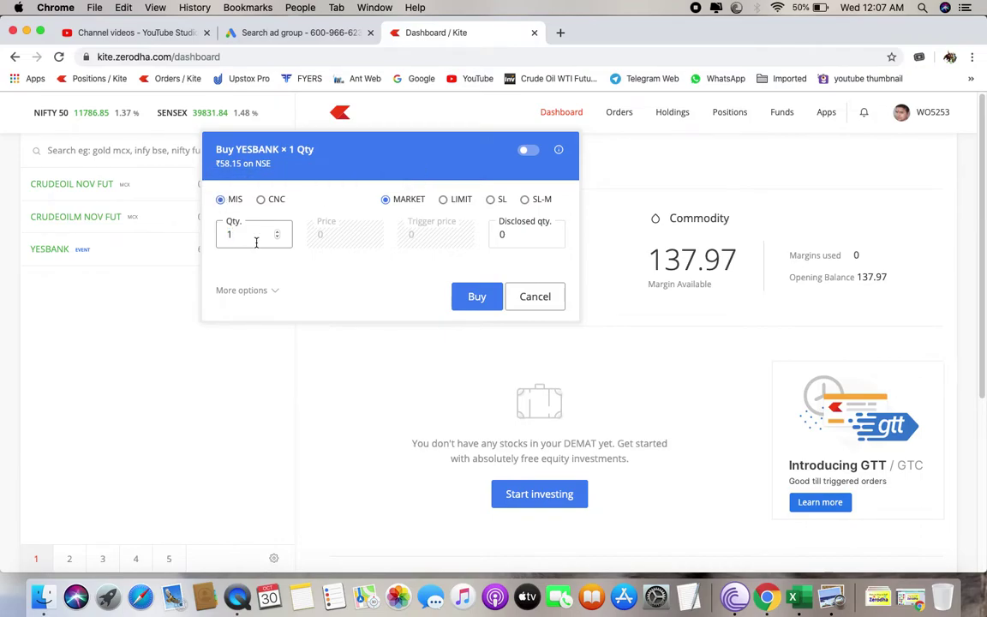
Step: Compare the LIMIT and SL order types in the YESBANK buy form, ending with SL selected
{"action": "left_click", "coordinate": [444, 202]}
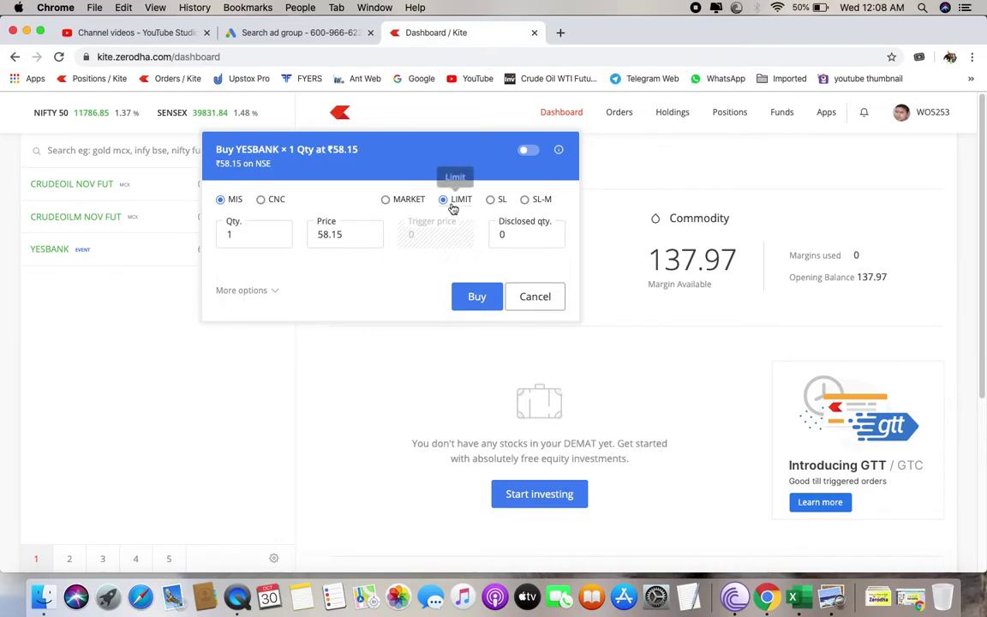
{"action": "left_click", "coordinate": [491, 202]}
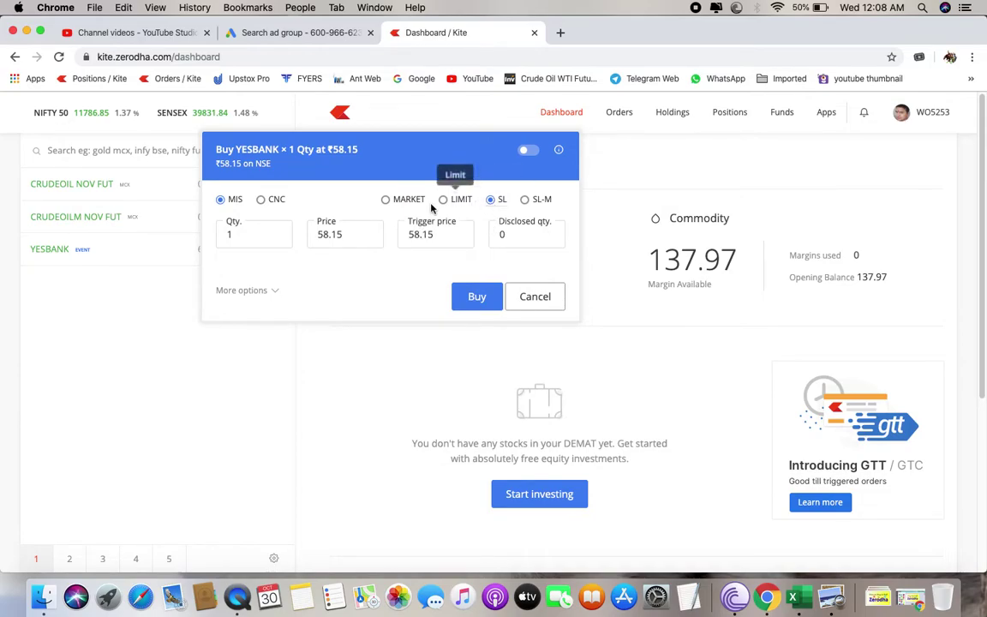
{"action": "left_click", "coordinate": [445, 200]}
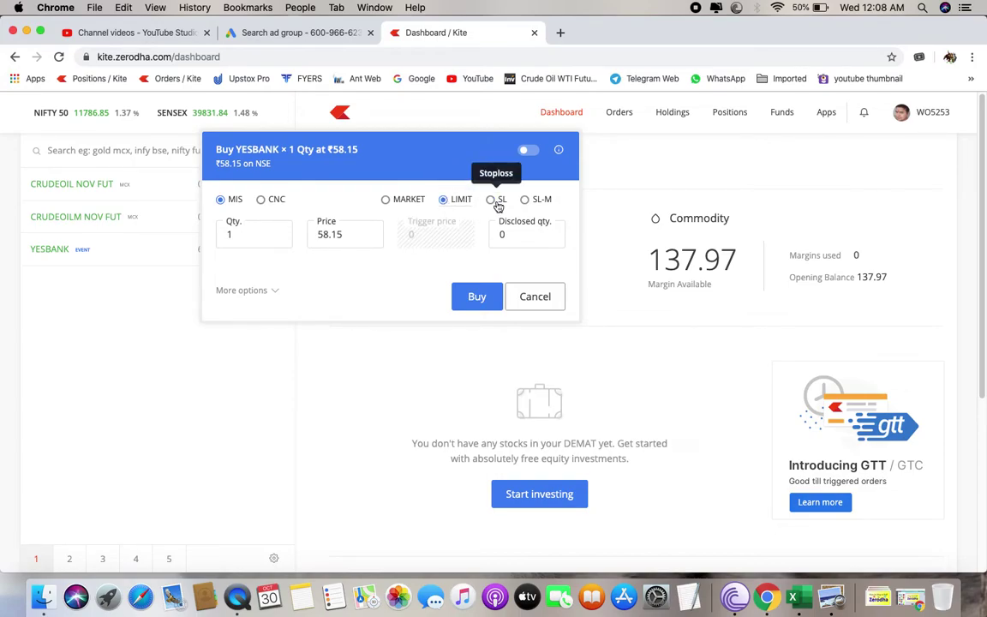
{"action": "left_click", "coordinate": [497, 206]}
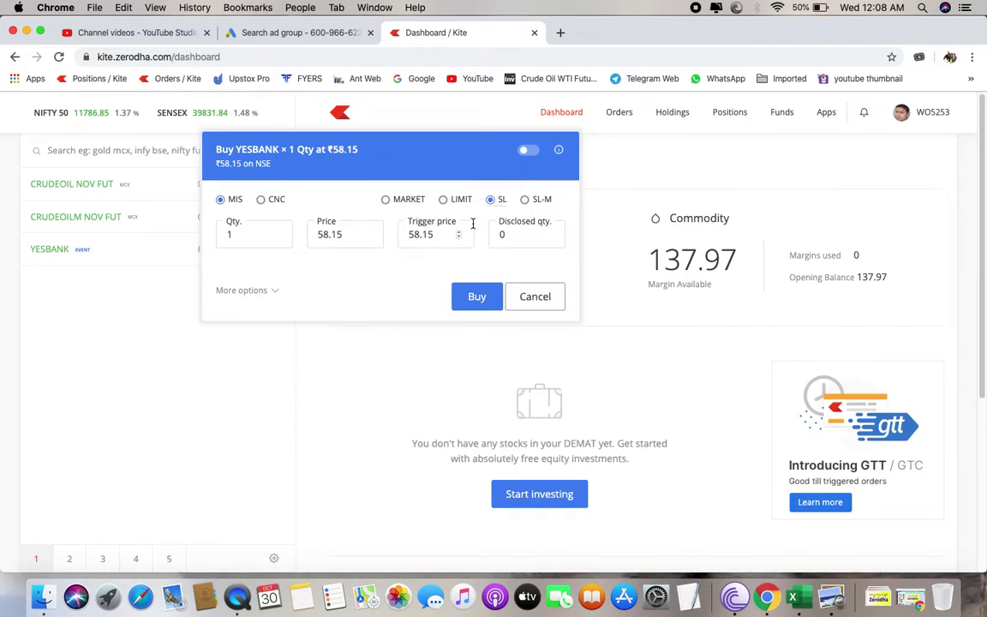
Step: Review the SL order's price and set its trigger price to 55.00
{"action": "left_click_drag", "start_coordinate": [346, 235], "coordinate": [307, 234]}
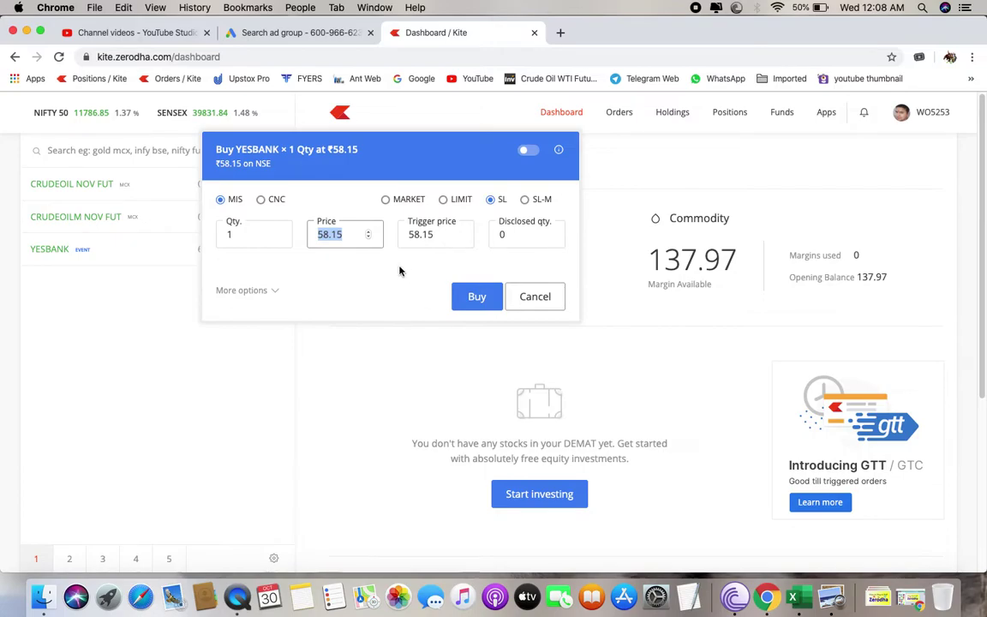
{"action": "left_click", "coordinate": [361, 235]}
{"action": "left_click_drag", "start_coordinate": [443, 238], "coordinate": [408, 234]}
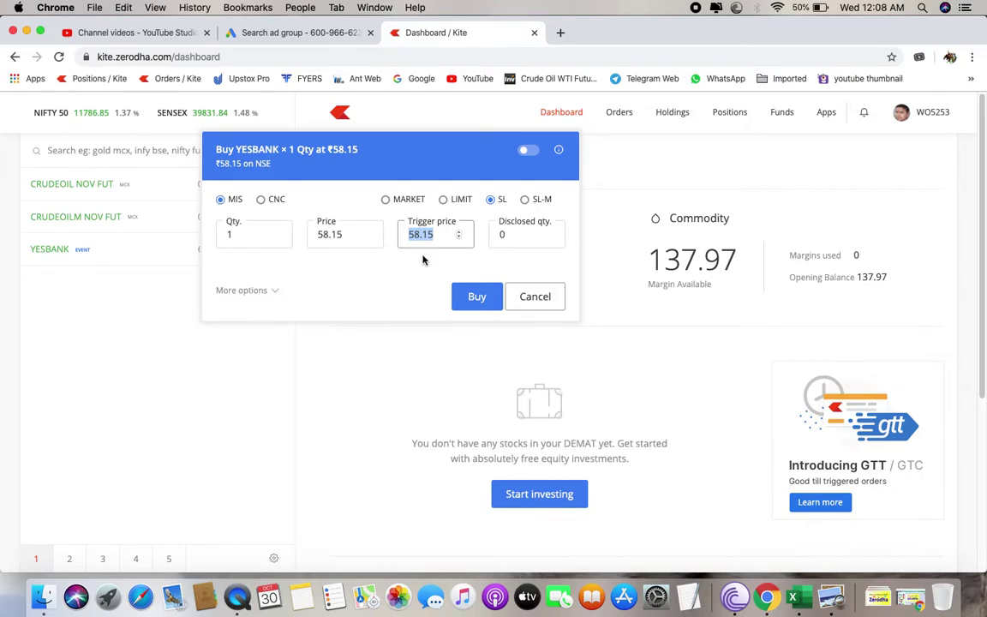
{"action": "type", "text": "55.00"}
Step: Switch the order type to SL-M and review its trigger price and disclosed quantity fields
{"action": "left_click", "coordinate": [538, 206]}
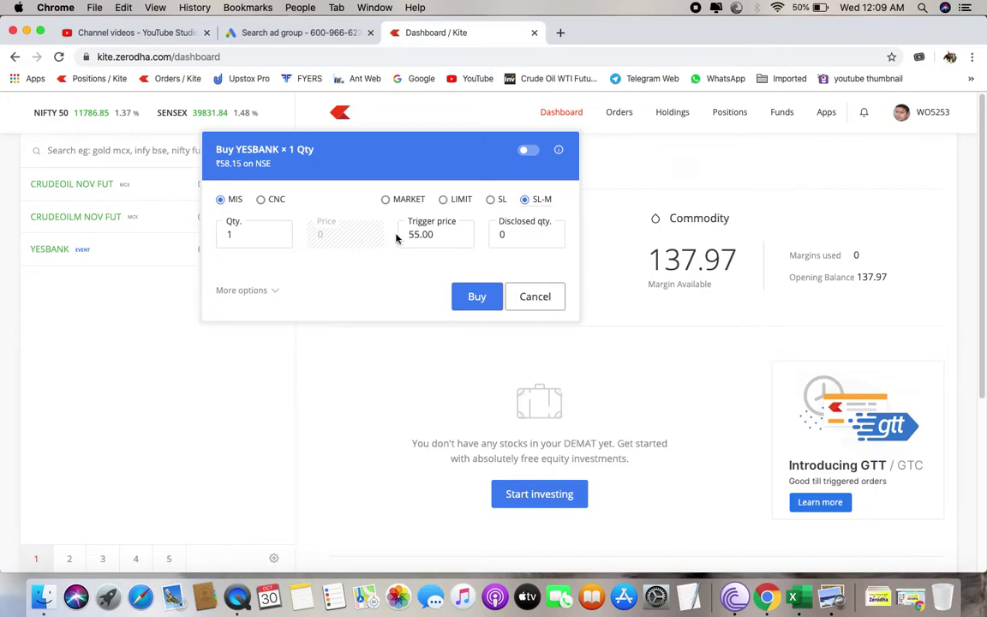
{"action": "left_click_drag", "start_coordinate": [436, 239], "coordinate": [370, 223]}
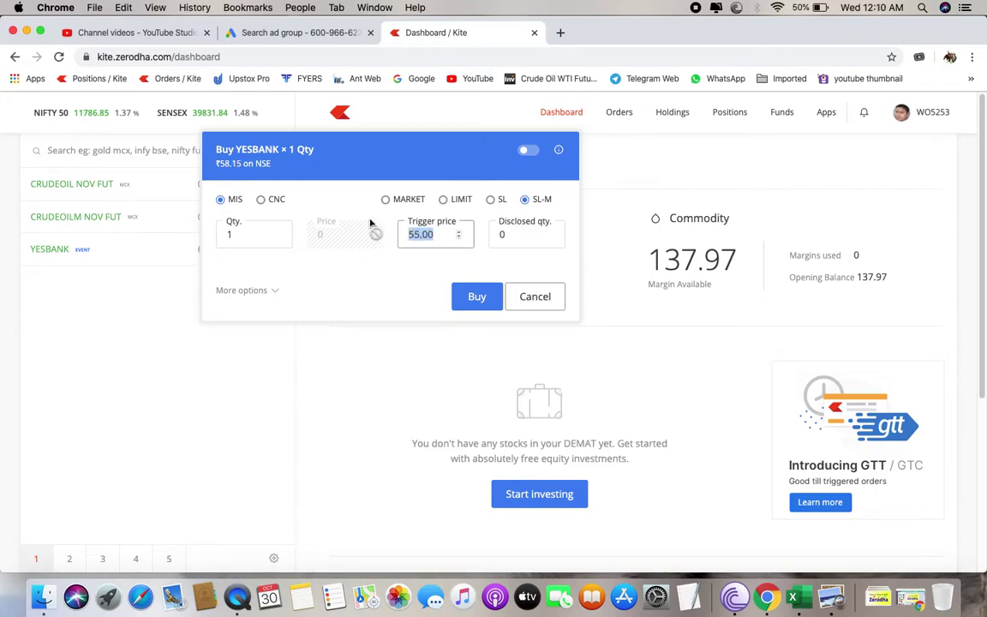
{"action": "left_click", "coordinate": [451, 238]}
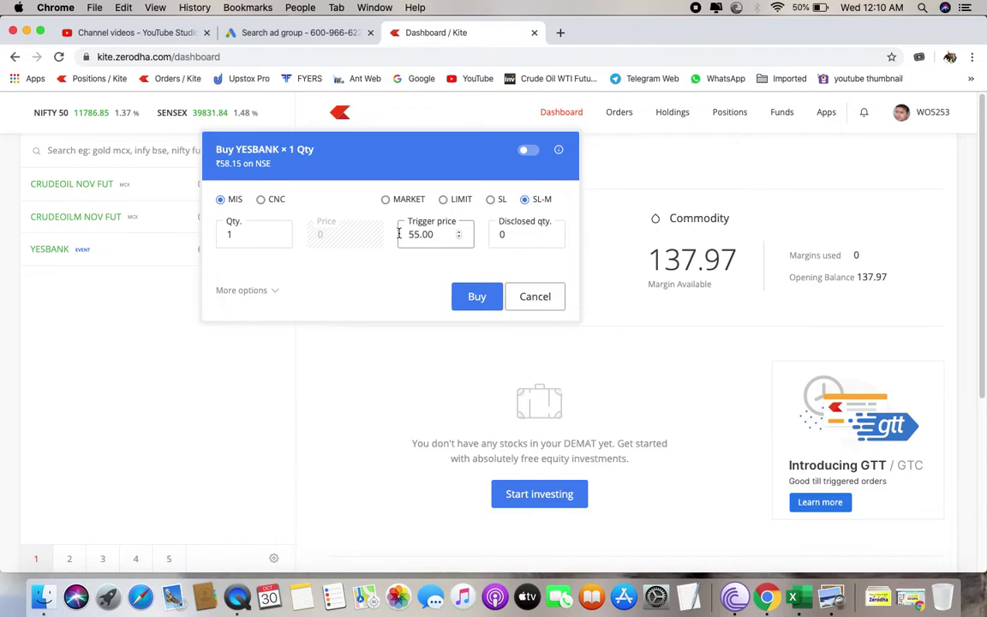
{"action": "left_click", "coordinate": [529, 229]}
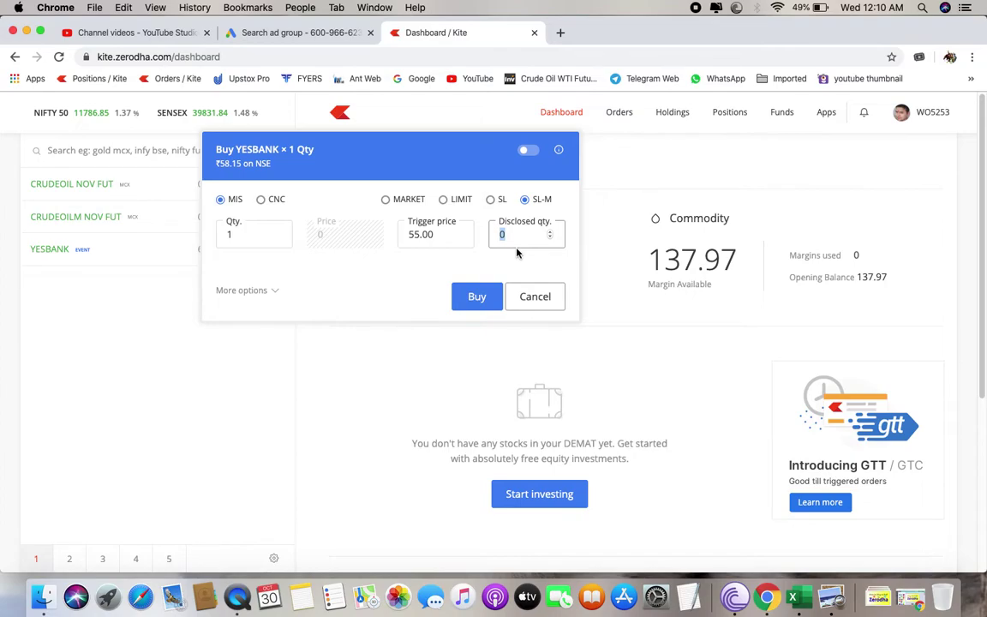
Step: Expand the additional order options, choose the bracket order (BO) variety and set the price to 55
{"action": "left_click", "coordinate": [252, 296]}
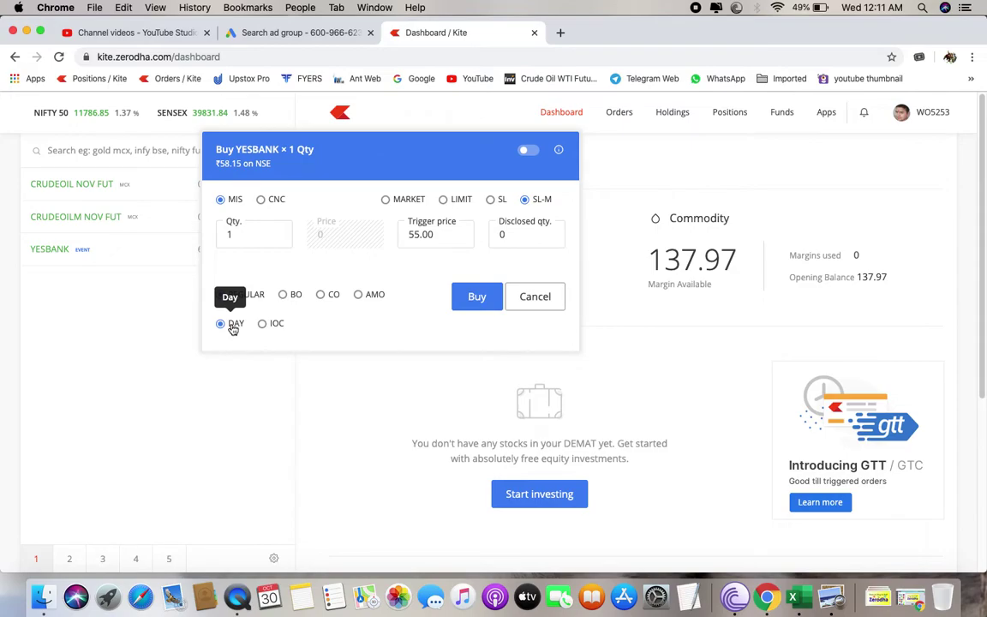
{"action": "left_click", "coordinate": [284, 295]}
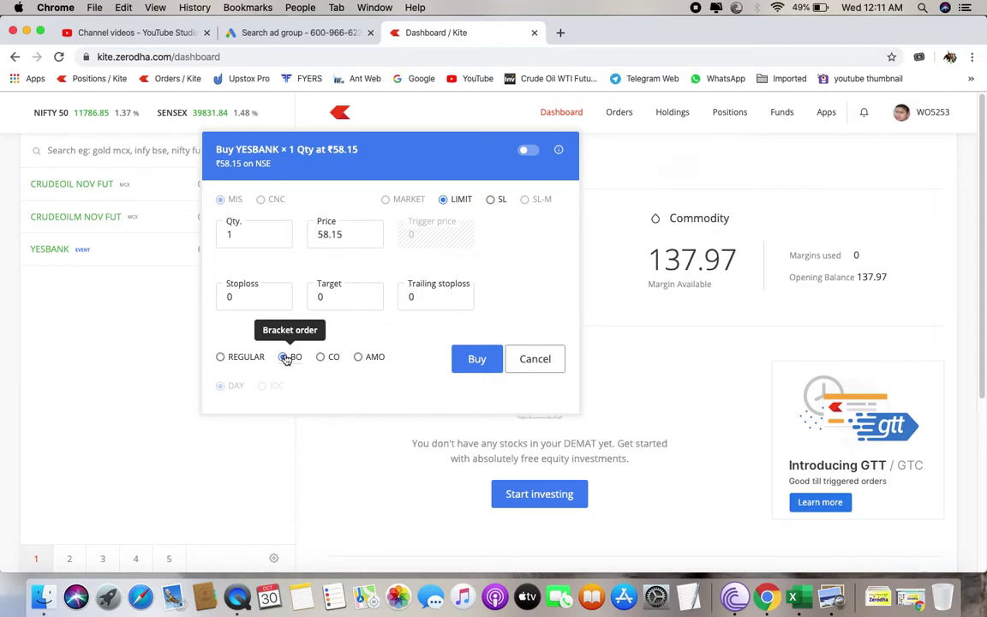
{"action": "left_click", "coordinate": [343, 235]}
{"action": "double_click", "coordinate": [343, 235]}
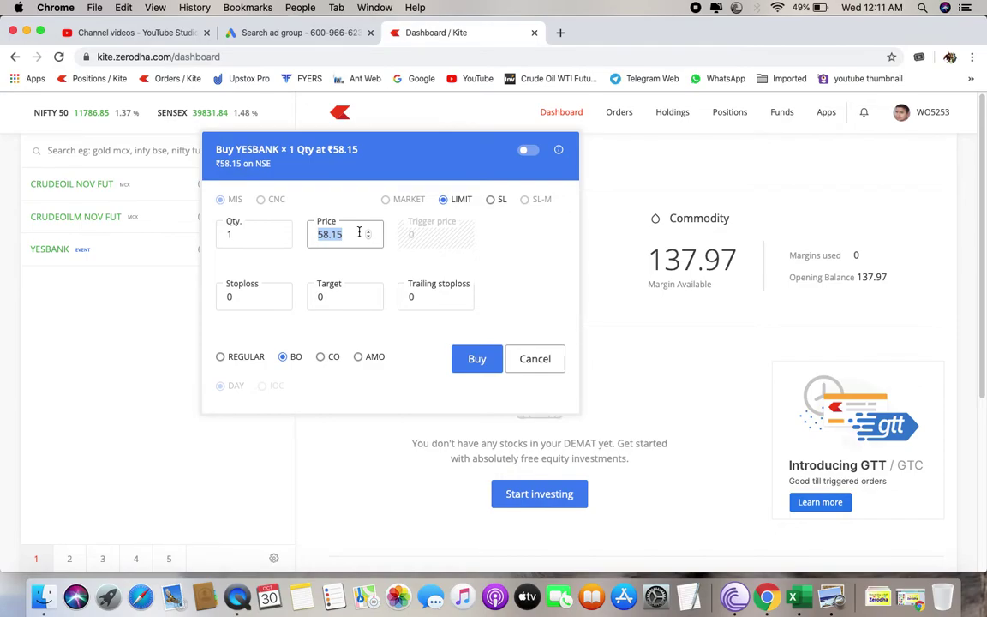
{"action": "type", "text": "55"}
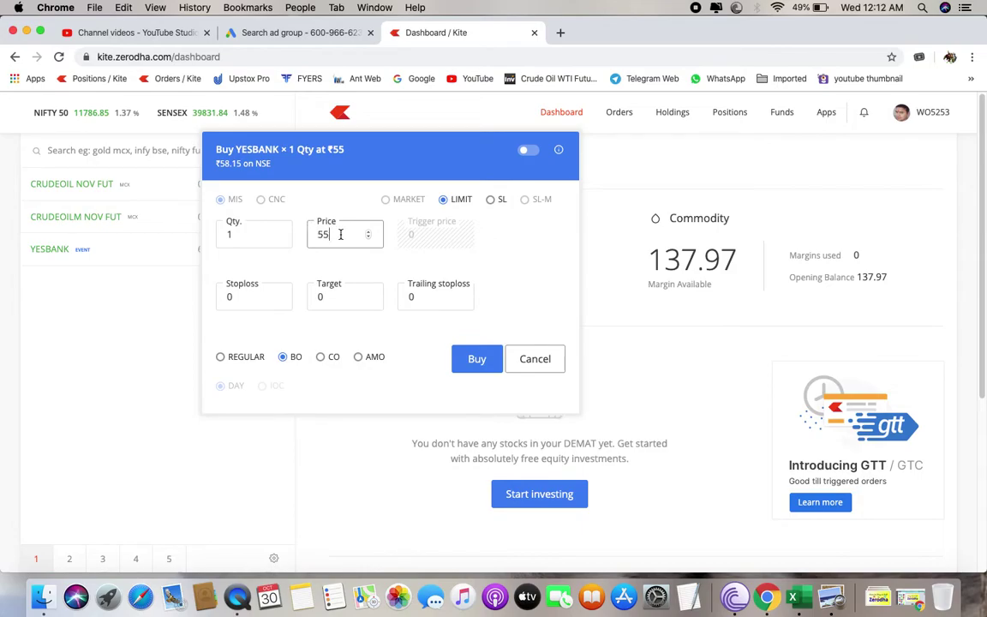
Step: Set the bracket order's stoploss to 53 and its target to 60
{"action": "left_click", "coordinate": [220, 295]}
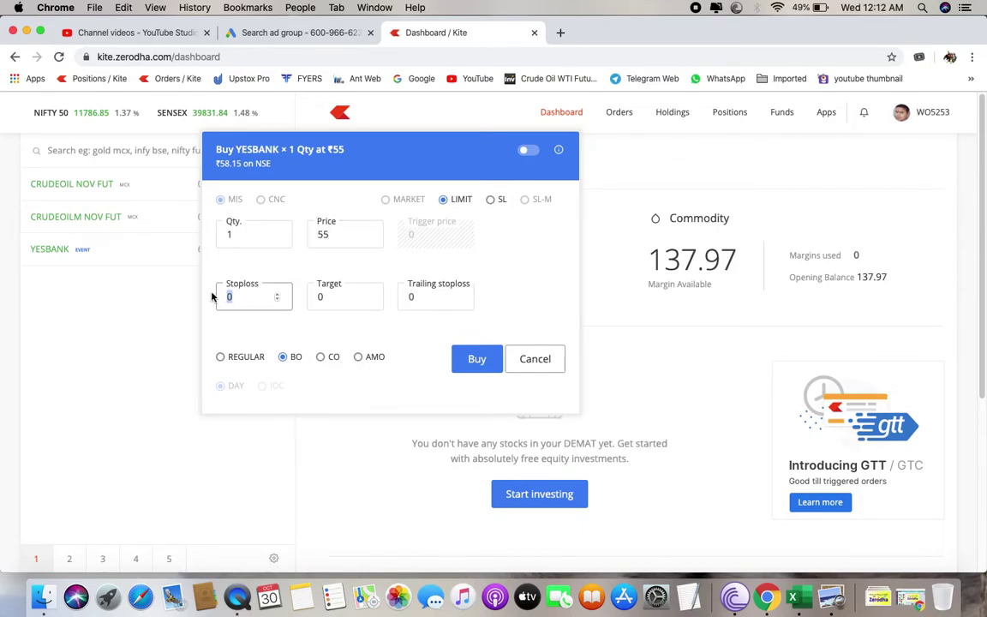
{"action": "type", "text": "53"}
{"action": "left_click", "coordinate": [321, 296]}
{"action": "type", "text": "6"}
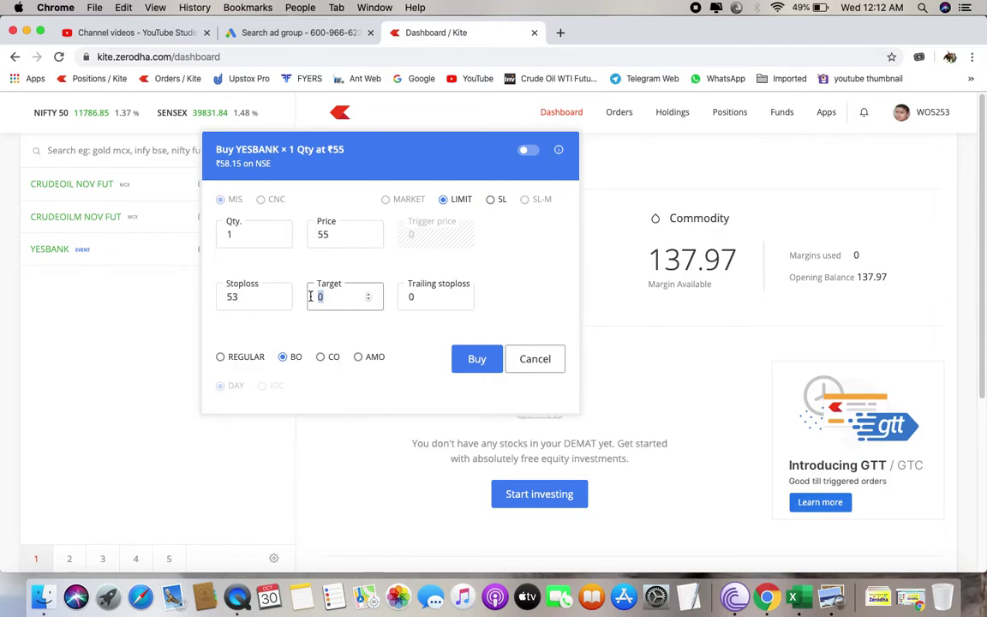
{"action": "type", "text": "0"}
Step: Examine how the bracket order's price, stoploss and target values relate to one another
{"action": "left_click", "coordinate": [325, 223]}
{"action": "mouse_move", "coordinate": [325, 223]}
{"action": "left_mouse_down"}
{"action": "mouse_move", "coordinate": [309, 232]}
{"action": "mouse_move", "coordinate": [346, 233]}
{"action": "mouse_move", "coordinate": [310, 234]}
{"action": "left_mouse_up"}
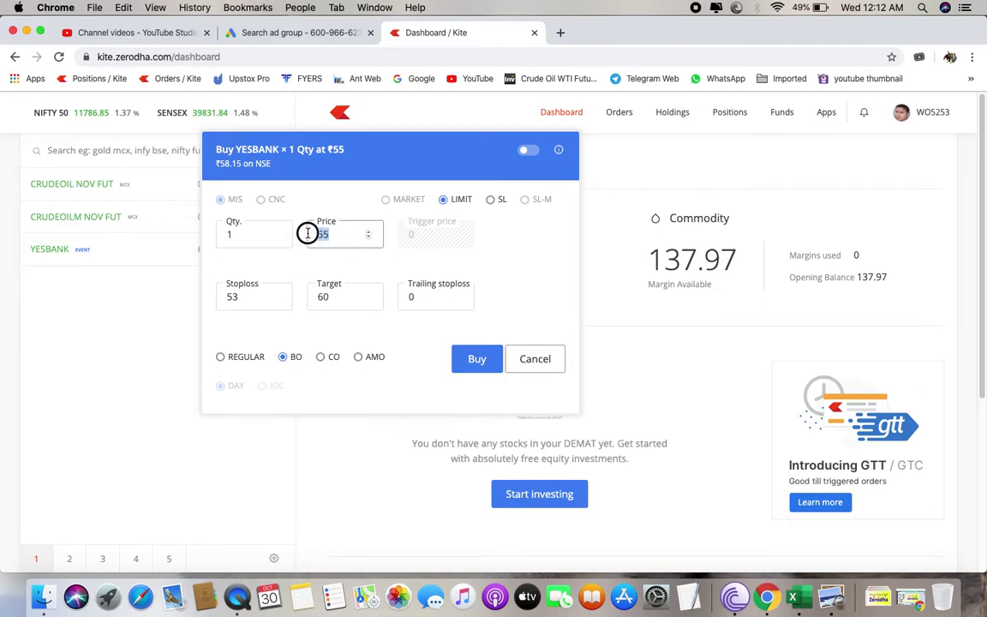
{"action": "left_click_drag", "start_coordinate": [229, 295], "coordinate": [257, 296]}
{"action": "left_click_drag", "start_coordinate": [334, 297], "coordinate": [283, 287]}
{"action": "left_click_drag", "start_coordinate": [331, 233], "coordinate": [302, 233]}
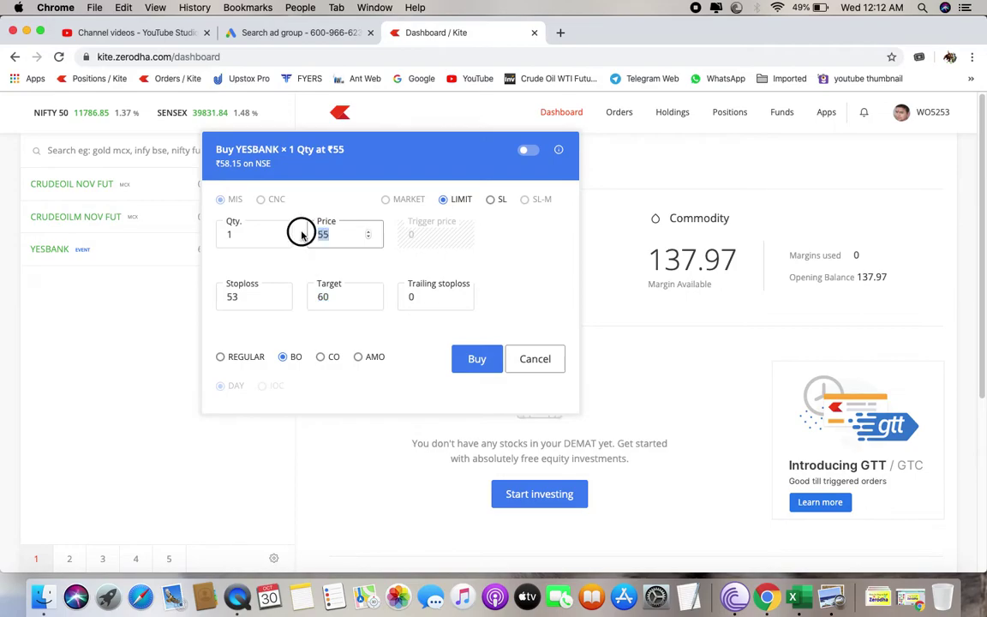
{"action": "left_click", "coordinate": [340, 223]}
{"action": "left_click", "coordinate": [324, 232]}
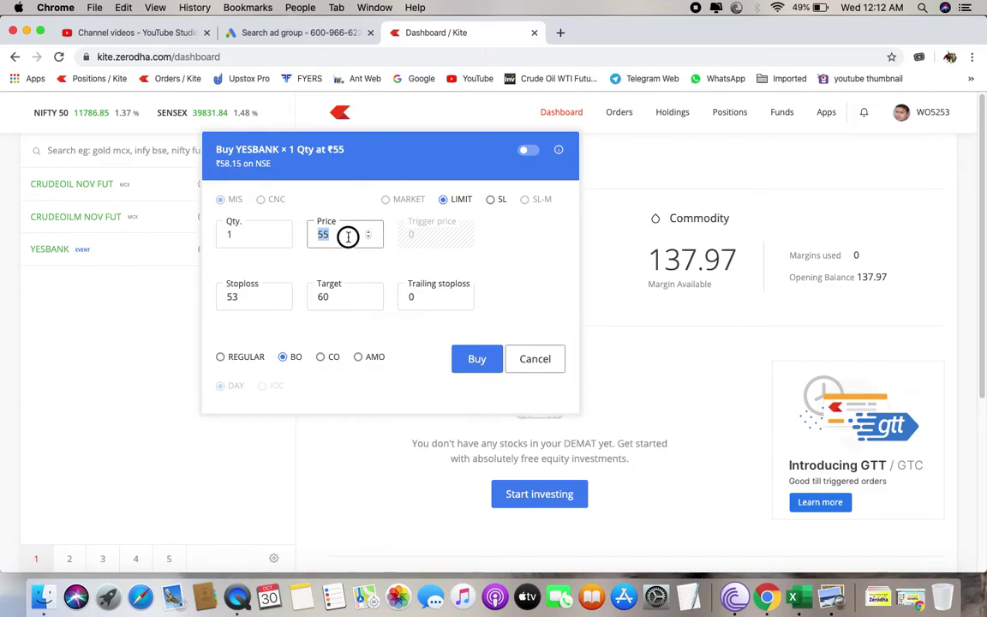
{"action": "left_click", "coordinate": [331, 232]}
{"action": "left_click", "coordinate": [243, 294]}
{"action": "left_click", "coordinate": [351, 303]}
{"action": "left_click_drag", "start_coordinate": [351, 303], "coordinate": [273, 261]}
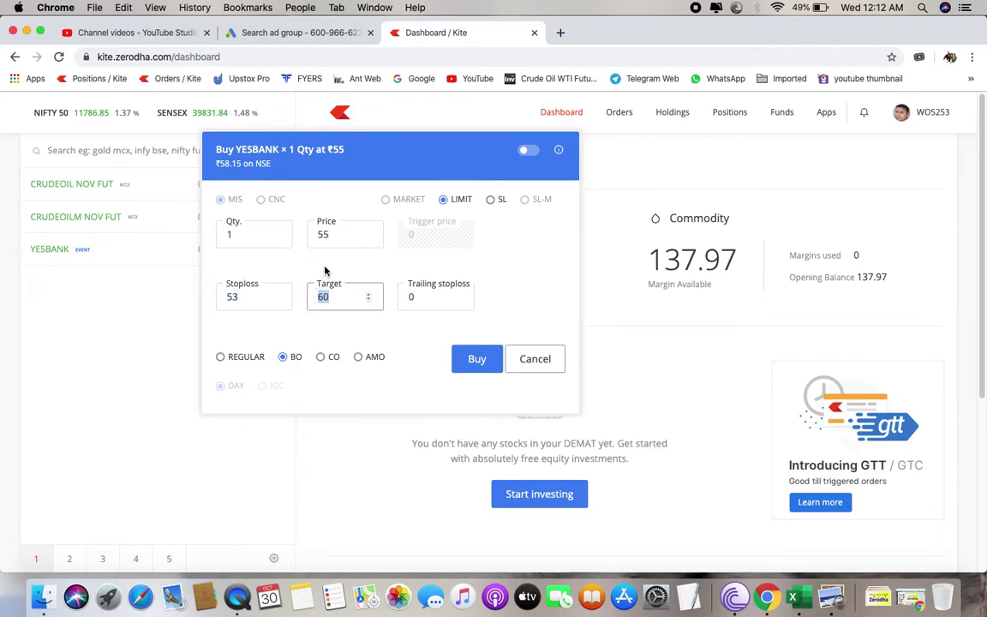
{"action": "left_click_drag", "start_coordinate": [333, 234], "coordinate": [311, 233]}
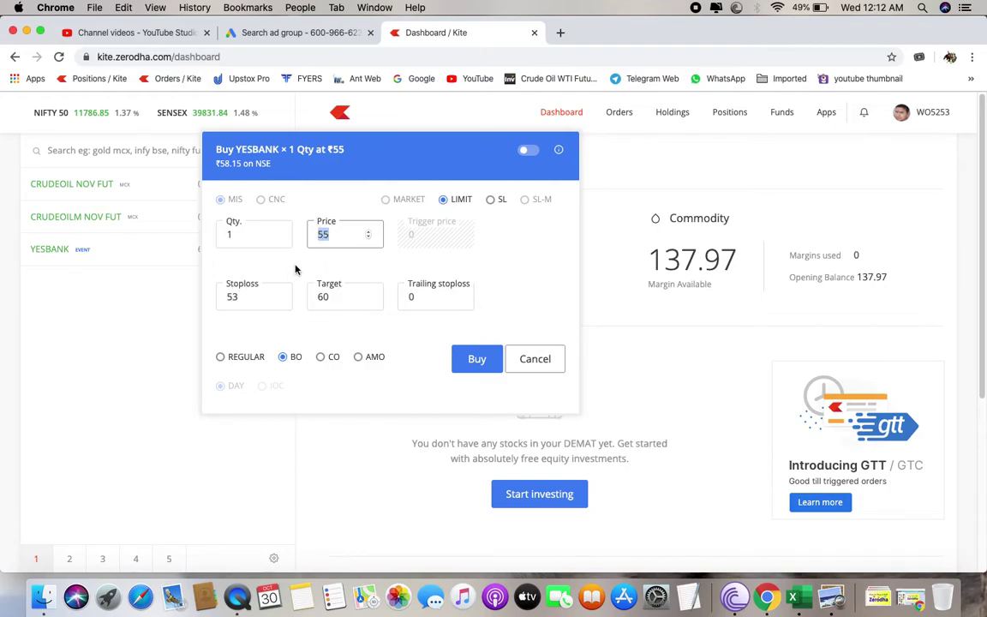
{"action": "left_click", "coordinate": [253, 297]}
{"action": "mouse_move", "coordinate": [254, 296]}
{"action": "left_mouse_down"}
{"action": "mouse_move", "coordinate": [230, 296]}
{"action": "mouse_move", "coordinate": [258, 294]}
{"action": "mouse_move", "coordinate": [249, 297]}
{"action": "left_mouse_up"}
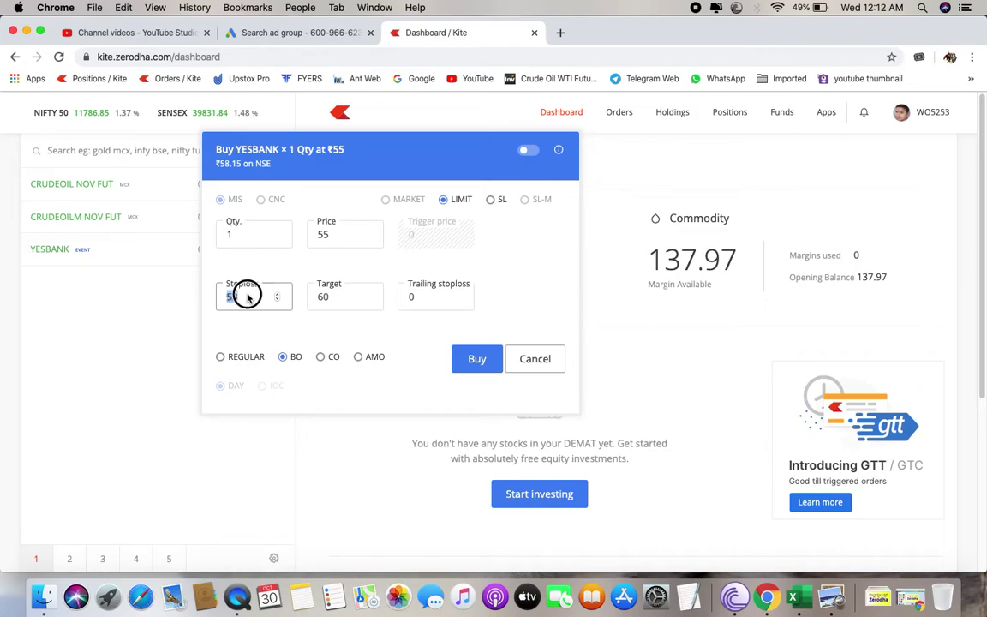
{"action": "left_click", "coordinate": [248, 296]}
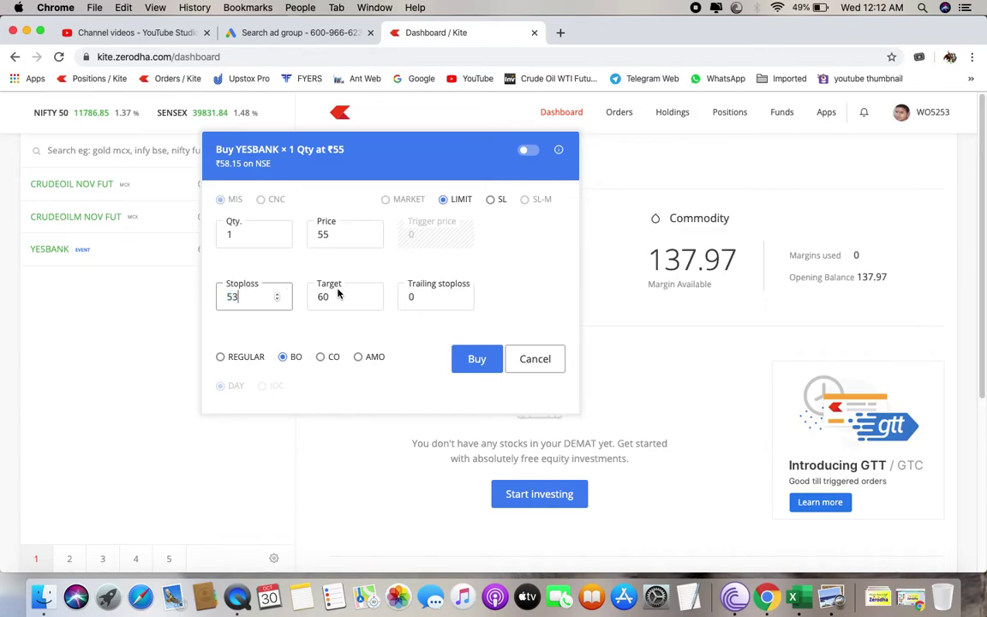
{"action": "left_click_drag", "start_coordinate": [331, 298], "coordinate": [304, 293]}
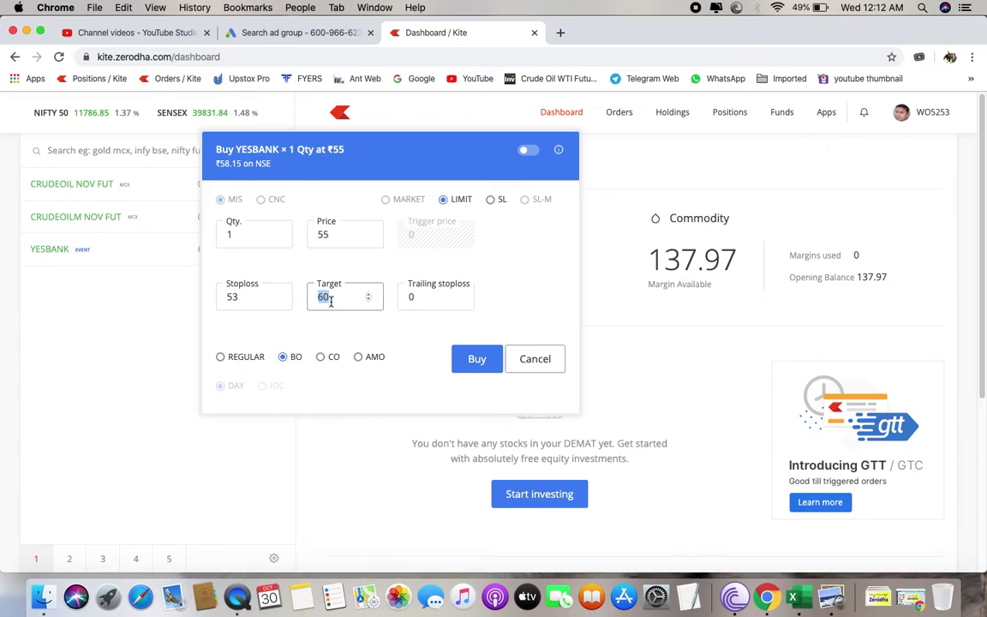
{"action": "left_click", "coordinate": [336, 299]}
{"action": "left_click", "coordinate": [351, 293]}
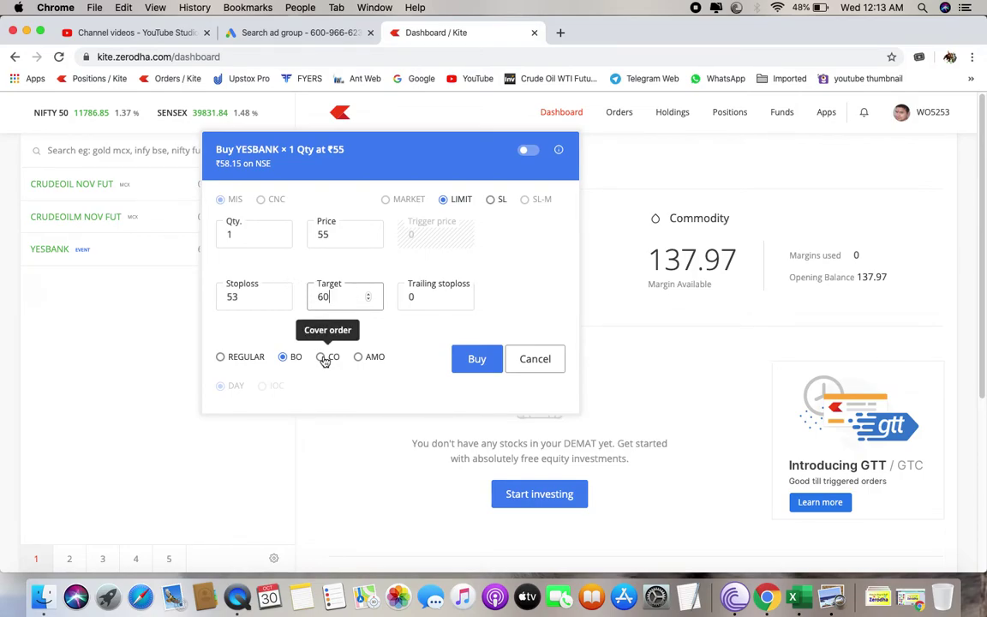
Step: Change the YESBANK order's variety to cover order (CO) and set its trigger price to 52
{"action": "left_click", "coordinate": [322, 358]}
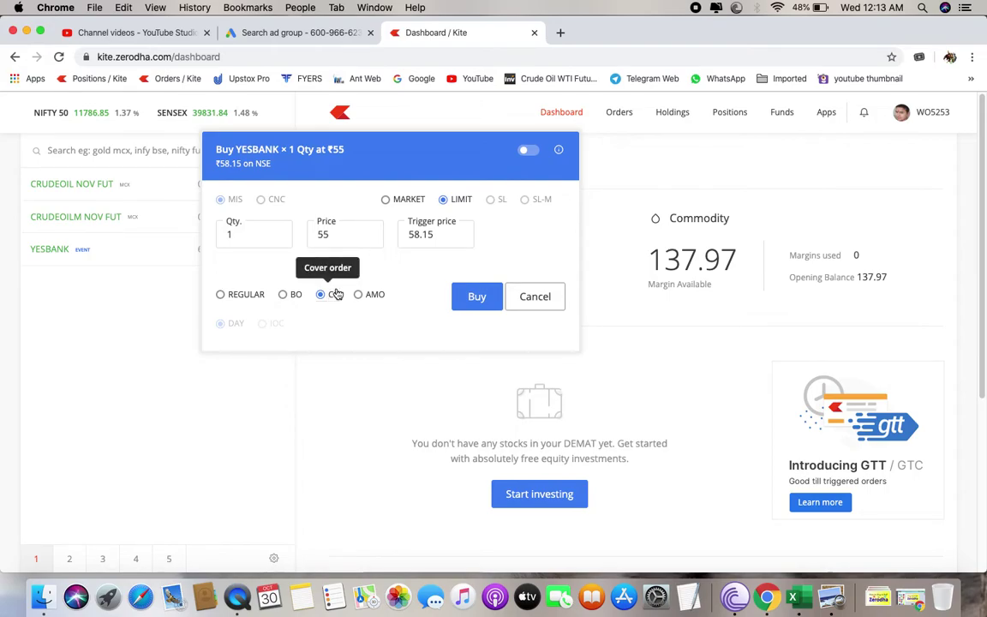
{"action": "double_click", "coordinate": [432, 236]}
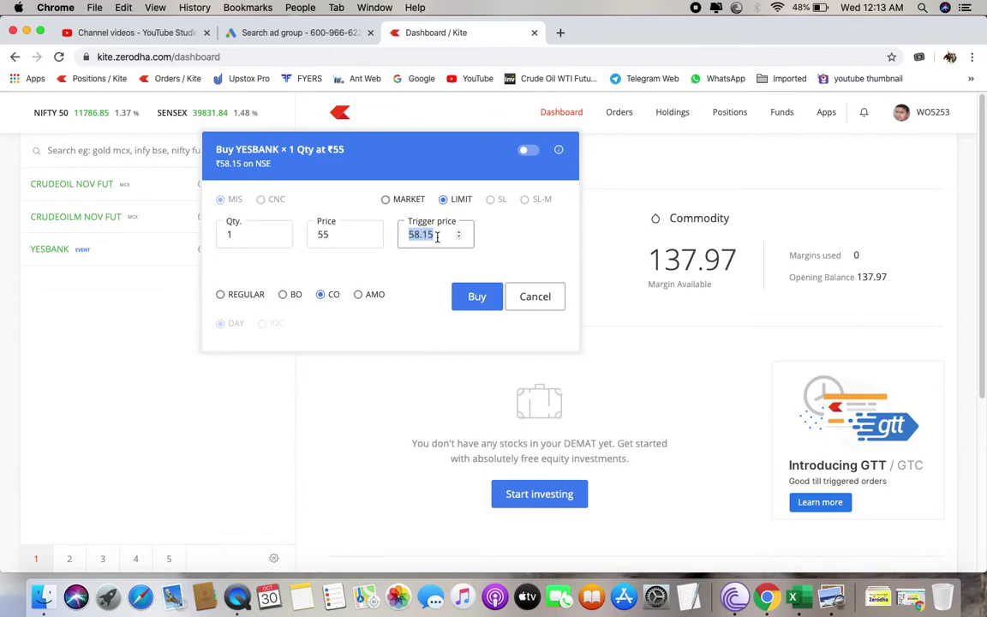
{"action": "type", "text": "52"}
{"action": "double_click", "coordinate": [428, 236]}
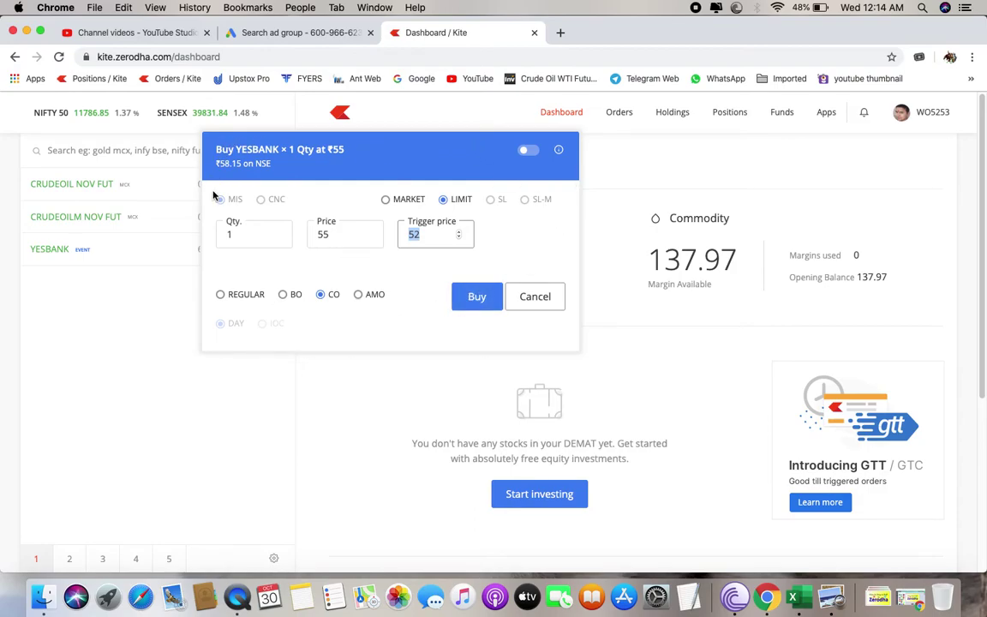
Step: Toggle the cover order's transaction type between Buy and Sell several times, ending on Buy
{"action": "left_click", "coordinate": [526, 151]}
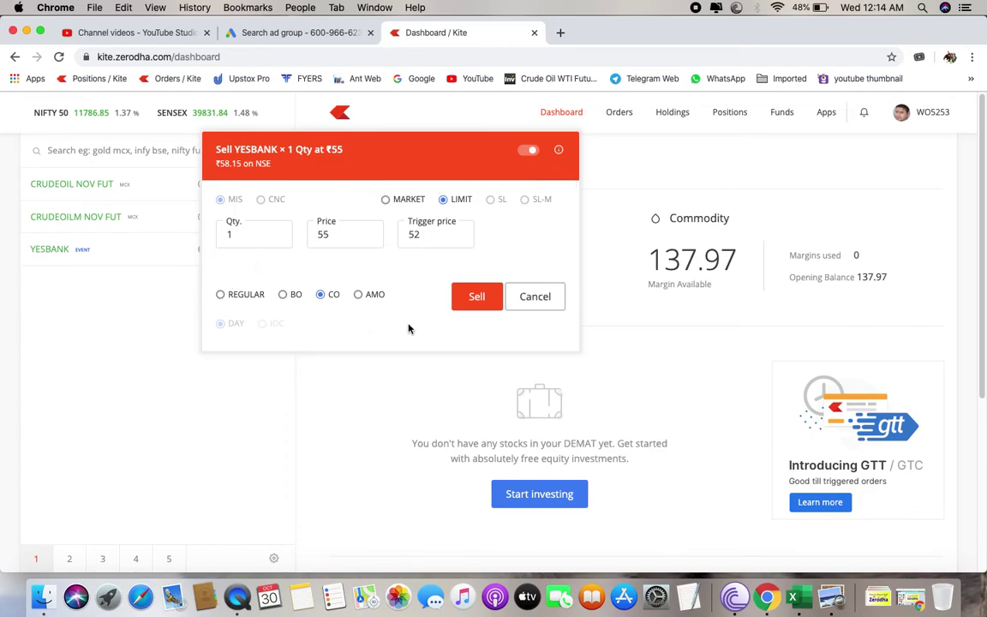
{"action": "left_click", "coordinate": [529, 153]}
{"action": "left_click", "coordinate": [529, 153]}
{"action": "left_click", "coordinate": [529, 153]}
{"action": "left_click", "coordinate": [533, 153]}
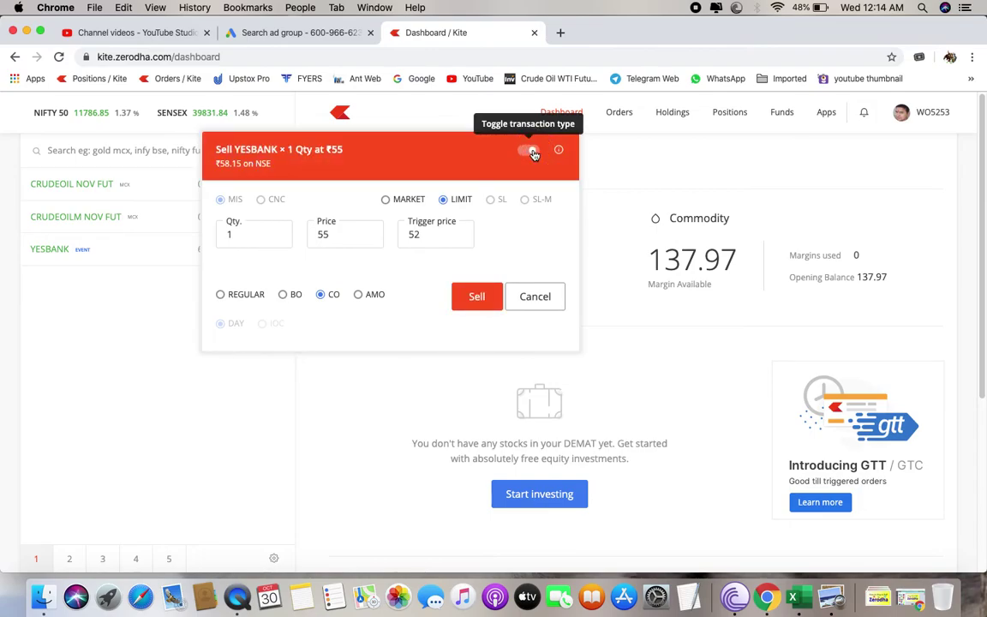
{"action": "left_click", "coordinate": [530, 154]}
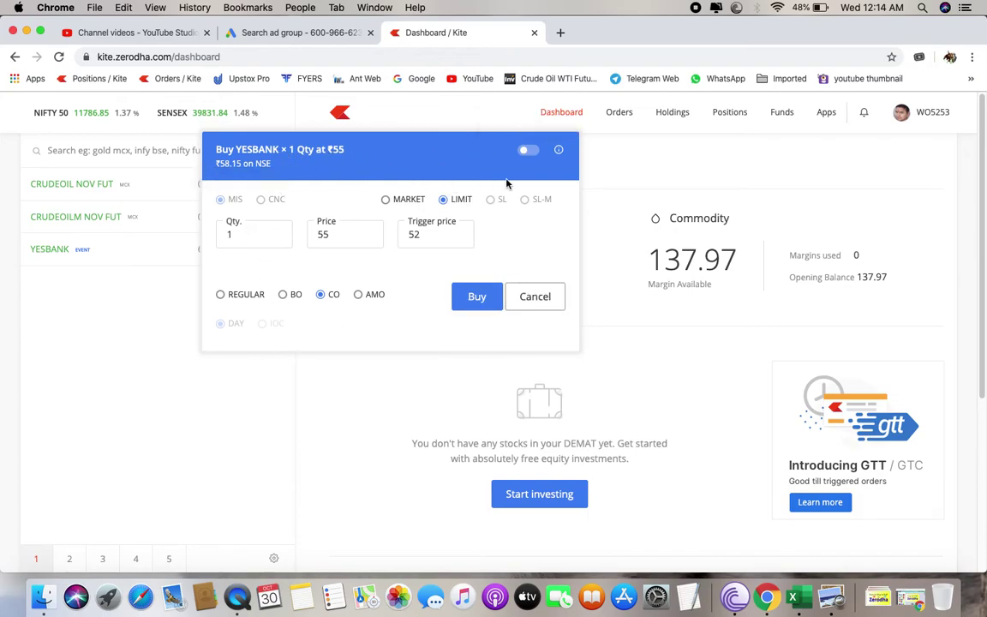
{"action": "left_click", "coordinate": [528, 154]}
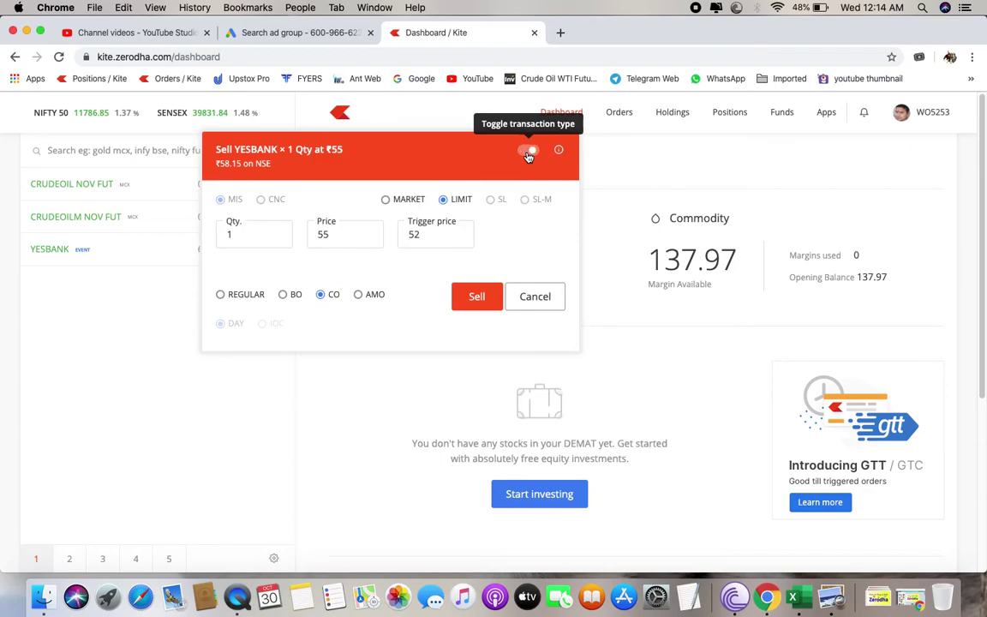
{"action": "left_click", "coordinate": [526, 152]}
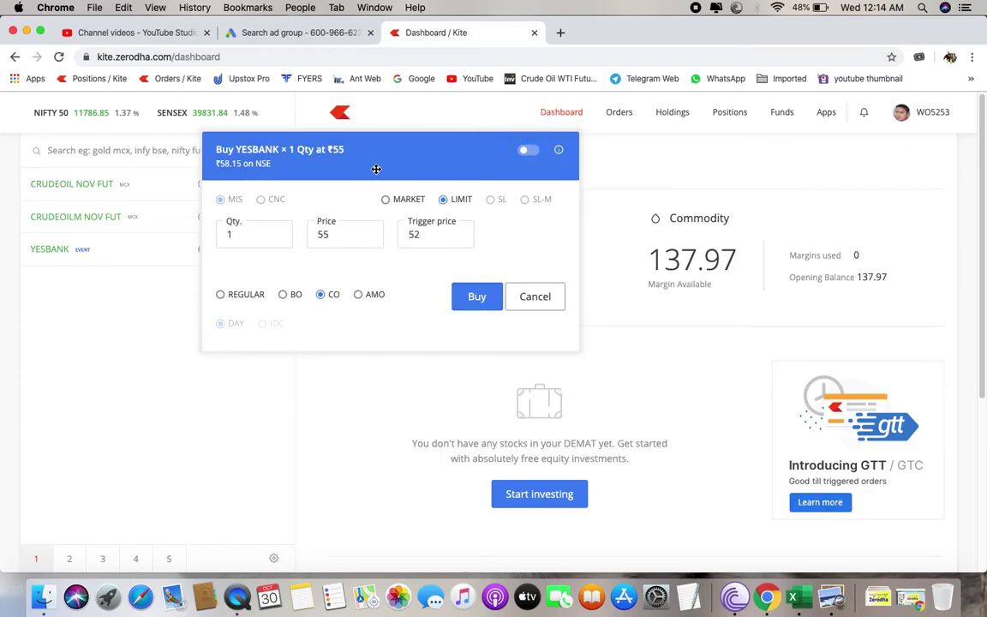